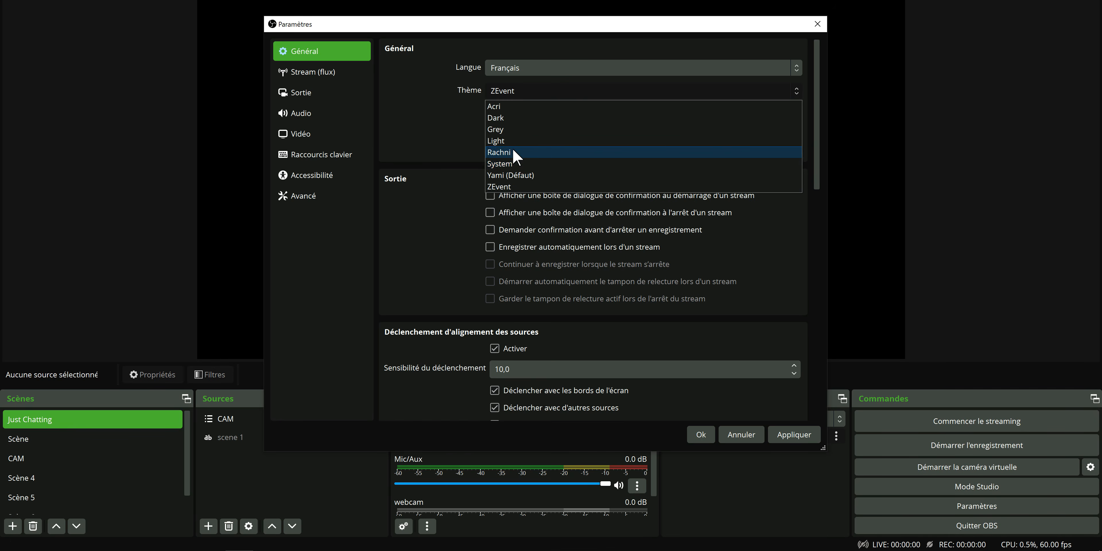
# Switch the OBS theme to Rachni and read the RGB values of its pink group-title colour in the image editor.
pyautogui.click(516, 150)
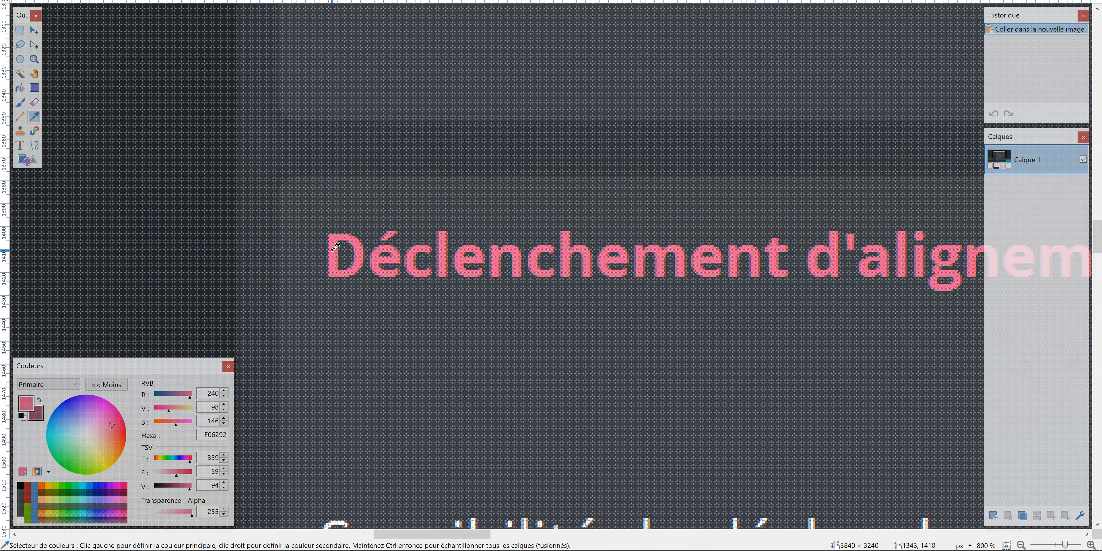
pyautogui.click(205, 390)
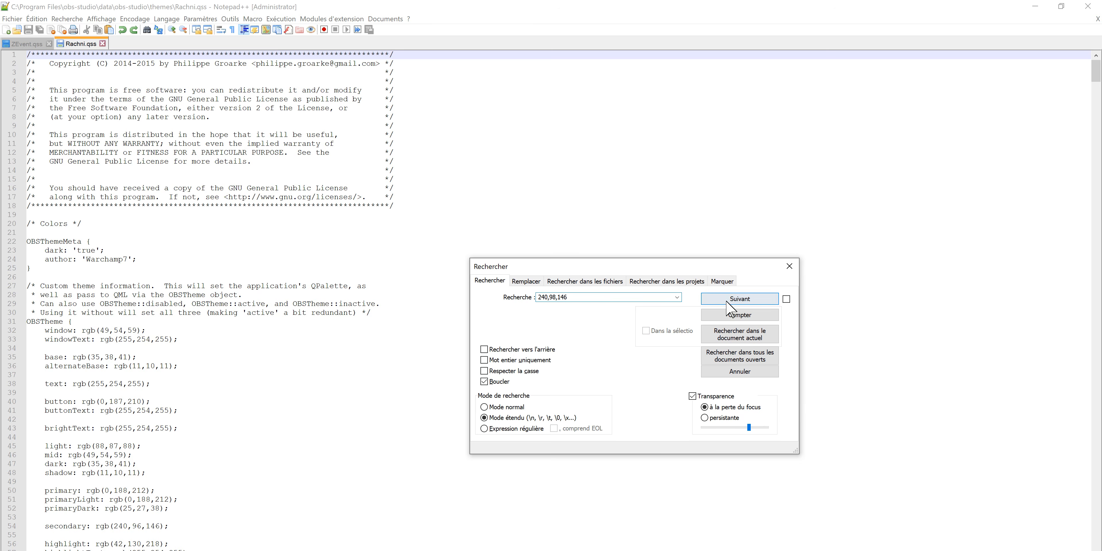
# Search Rachni.qss in Notepad++ for the colour value 240,98,146, including backwards through the file.
pyautogui.click(733, 301)
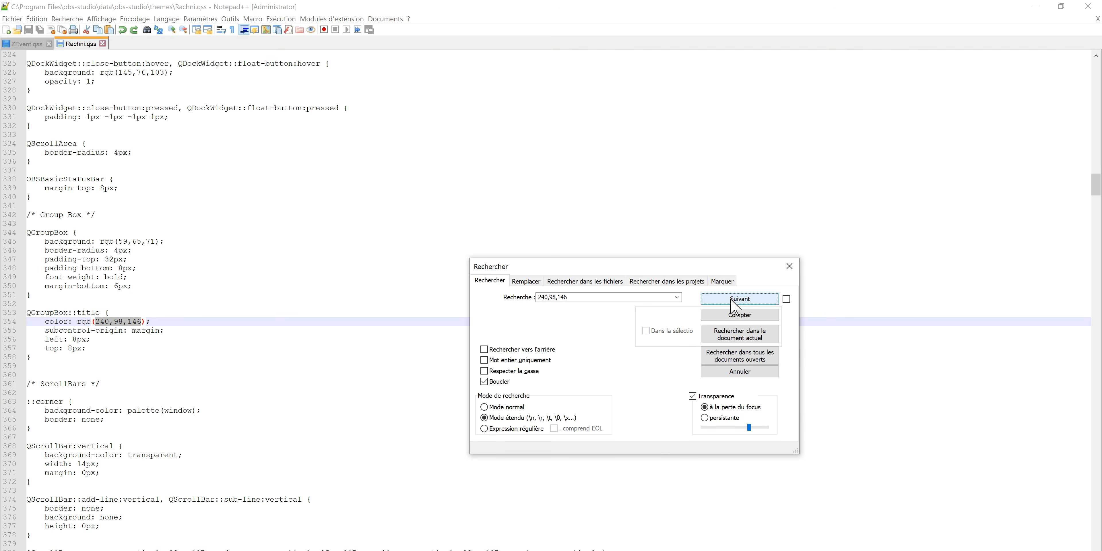
pyautogui.click(731, 299)
pyautogui.click(525, 347)
pyautogui.click(738, 299)
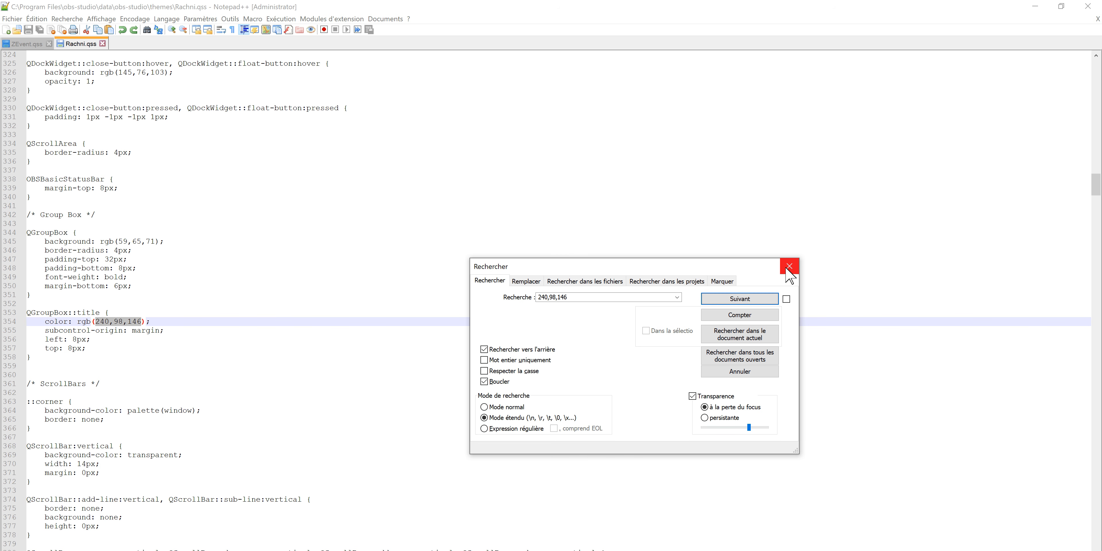
# Copy the QGroupBox::title colour line from Rachni.qss into ZEvent.qss and select the ZEvent theme in OBS.
pyautogui.moveTo(154, 322); pyautogui.dragTo(154, 315)
pyautogui.hotkey('ctrl', 'c')
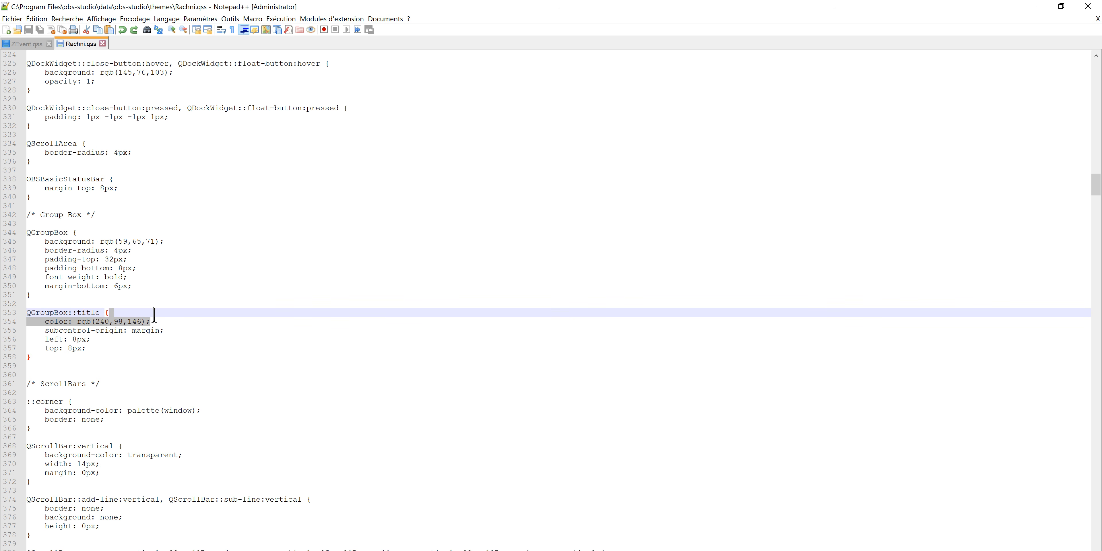
pyautogui.click(28, 45)
pyautogui.click(121, 321)
pyautogui.hotkey('ctrl', 'v')
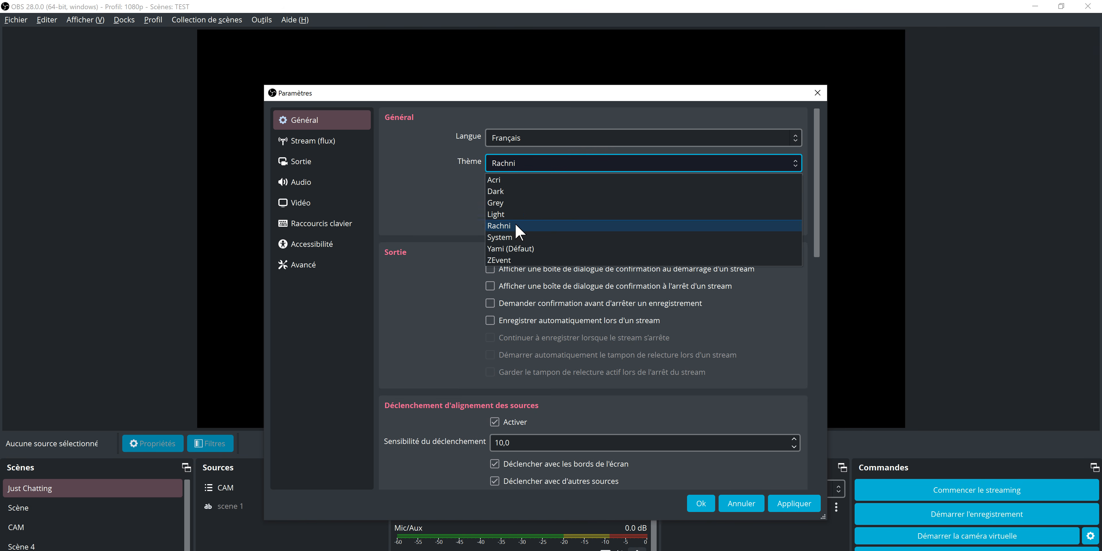
pyautogui.click(517, 262)
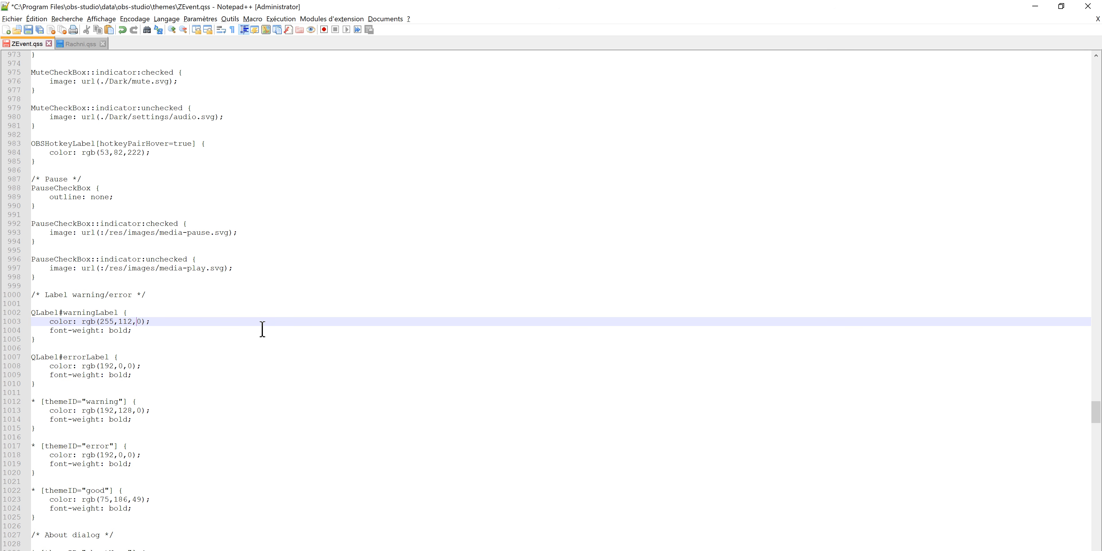
# Add the line font-size:8.5pt; to the QLabel#warningLabel block in ZEvent.qss, below its font-weight.
pyautogui.click(180, 330)
pyautogui.press('Return')
pyautogui.write('font-size:8.5pt;')
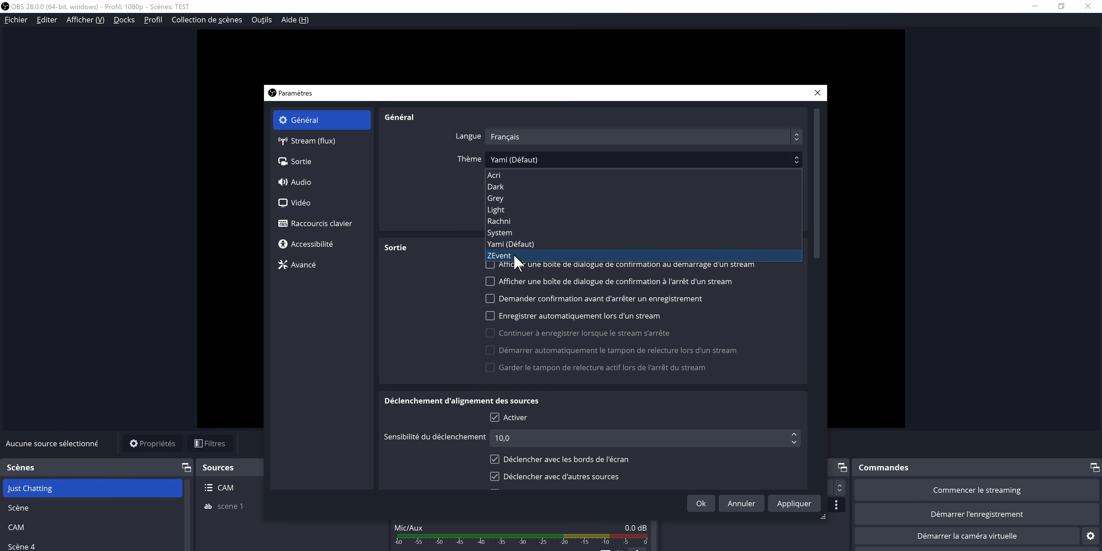
# Preview the ZEvent theme in the OBS settings, and switch the theme back to Yami (Défaut).
pyautogui.click(513, 254)
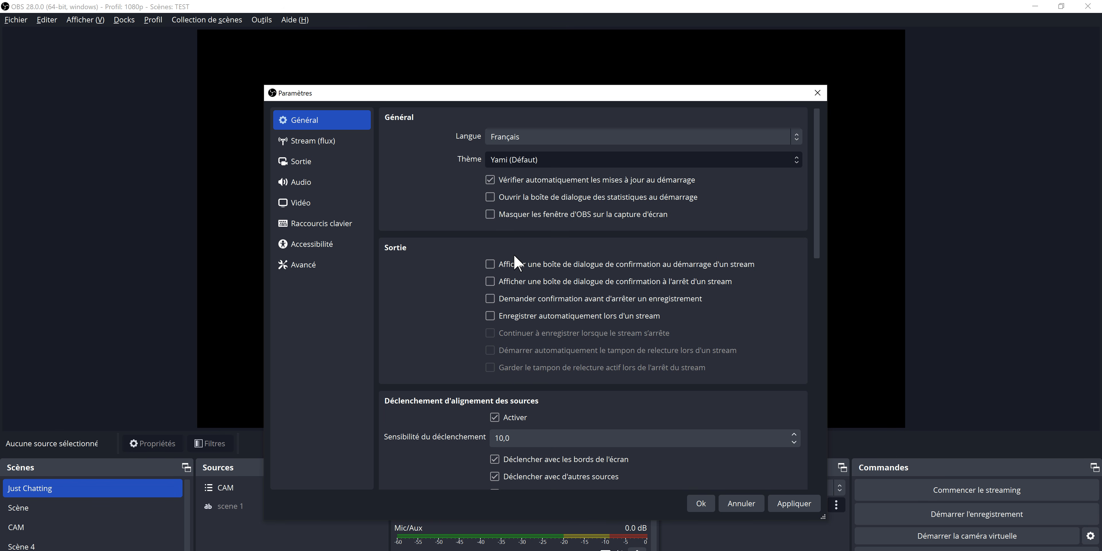
pyautogui.click(359, 162)
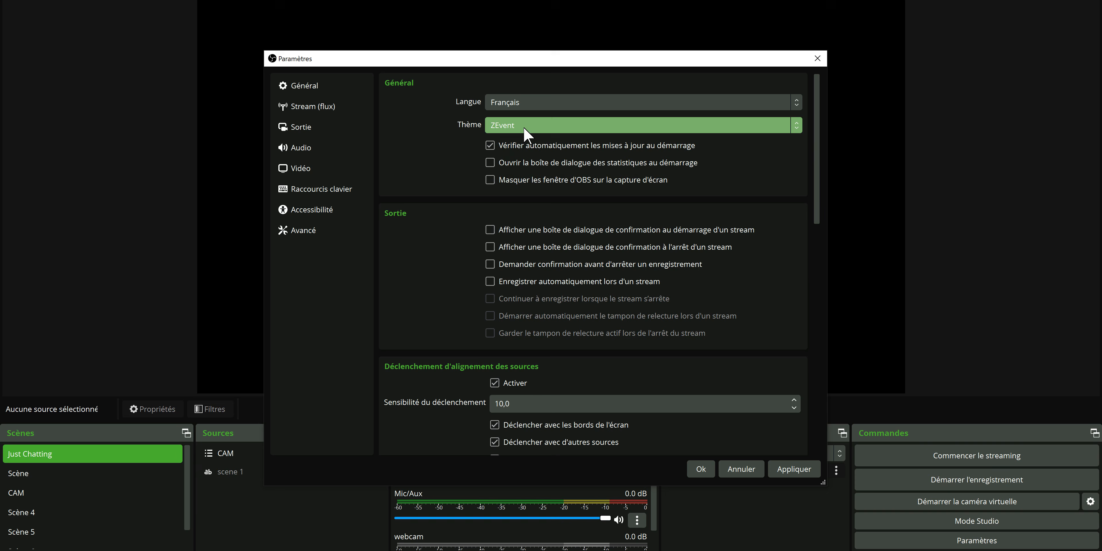
pyautogui.click(525, 127)
pyautogui.click(529, 210)
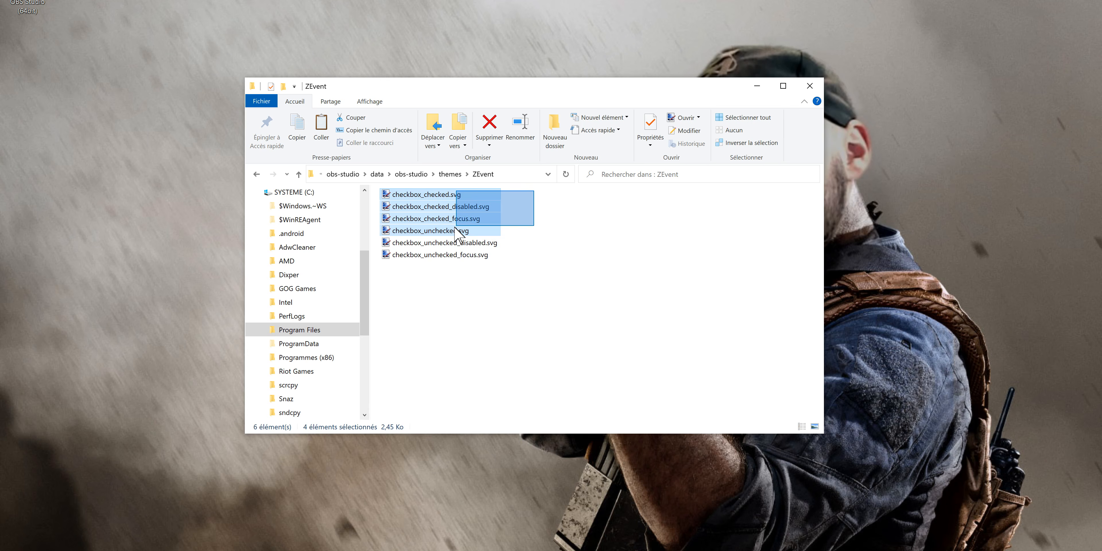
# Examine the checked and unchecked checkbox SVG files in the ZEvent theme folder.
pyautogui.moveTo(455, 228); pyautogui.dragTo(424, 273)
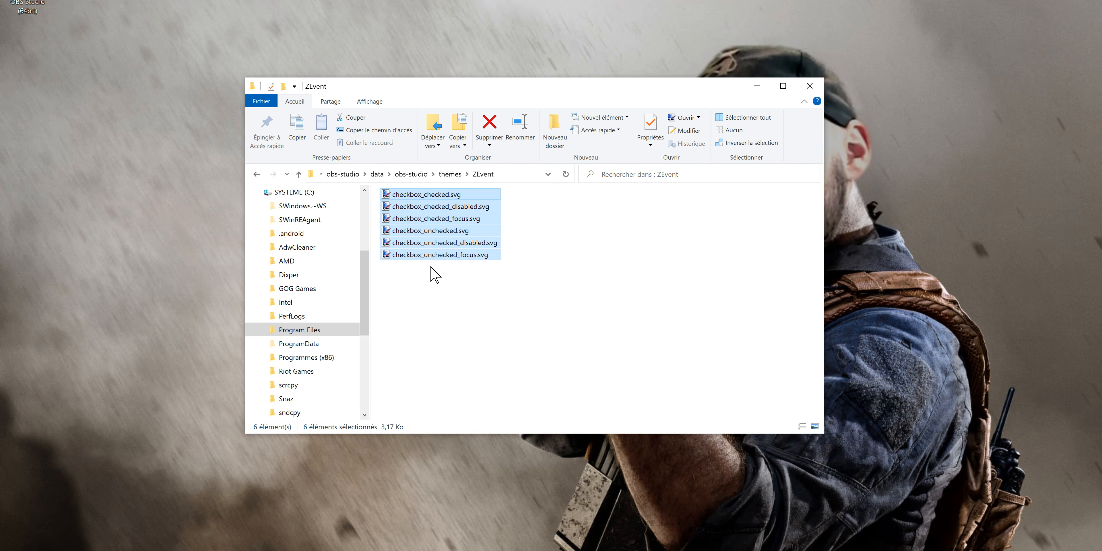
pyautogui.click(520, 194)
pyautogui.moveTo(522, 194); pyautogui.dragTo(473, 215)
pyautogui.moveTo(514, 255); pyautogui.dragTo(482, 230)
pyautogui.click(437, 195)
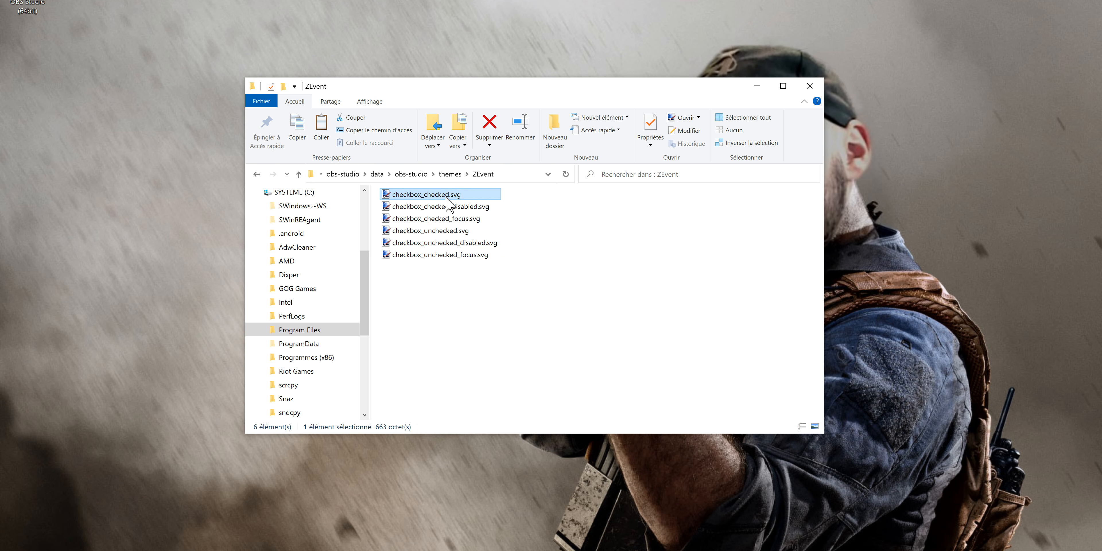
pyautogui.click(472, 208)
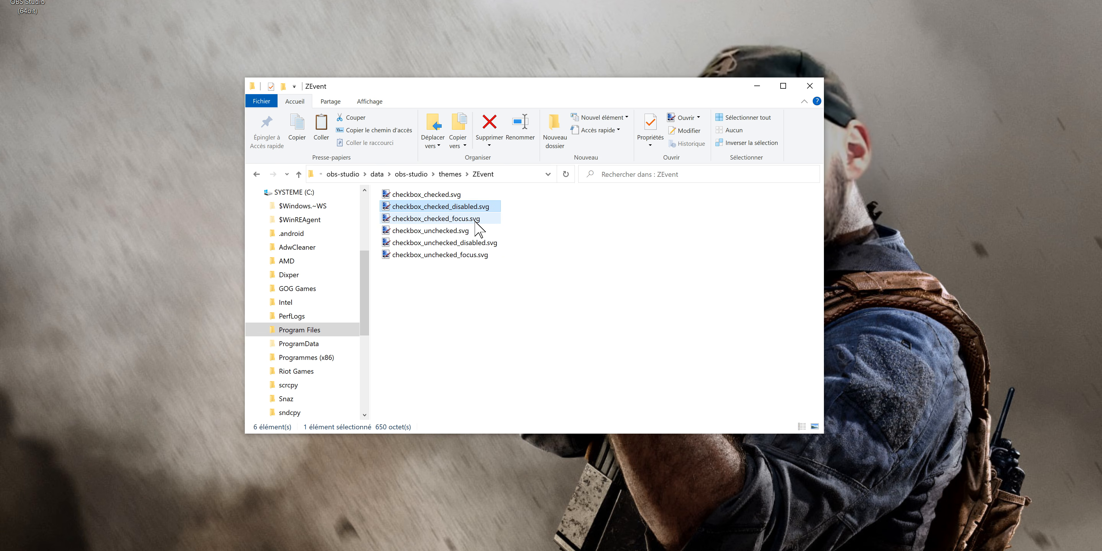
pyautogui.click(476, 220)
# Paste the six checkbox PNG images into the ZEvent theme folder.
pyautogui.click(508, 304)
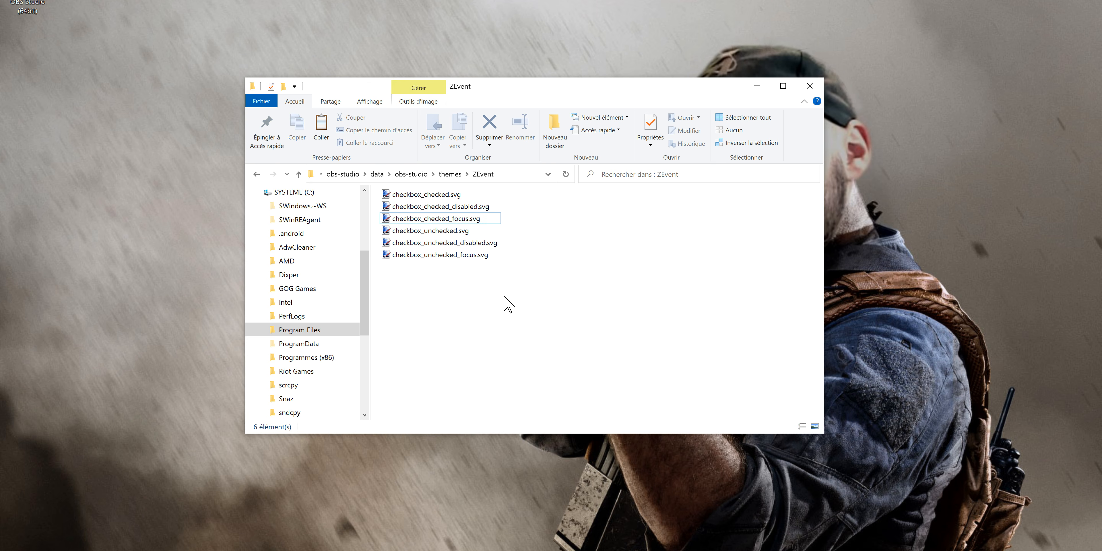
pyautogui.hotkey('ctrl', 'v')
pyautogui.click(525, 295)
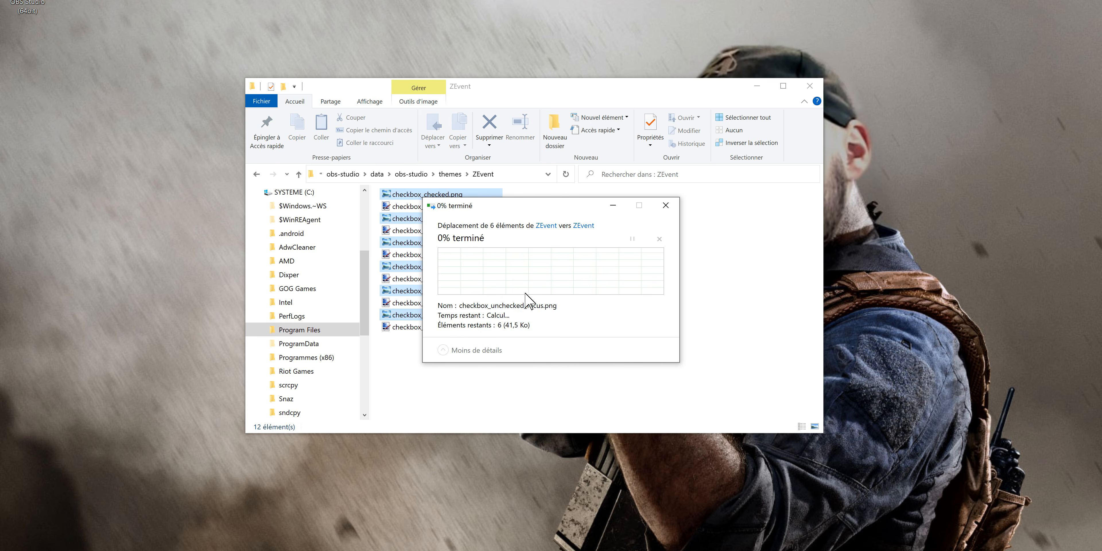
# Open checkbox_checked.png and browse through the other checkbox PNG images, and return to ZEvent.qss in Notepad++.
pyautogui.doubleClick(443, 195)
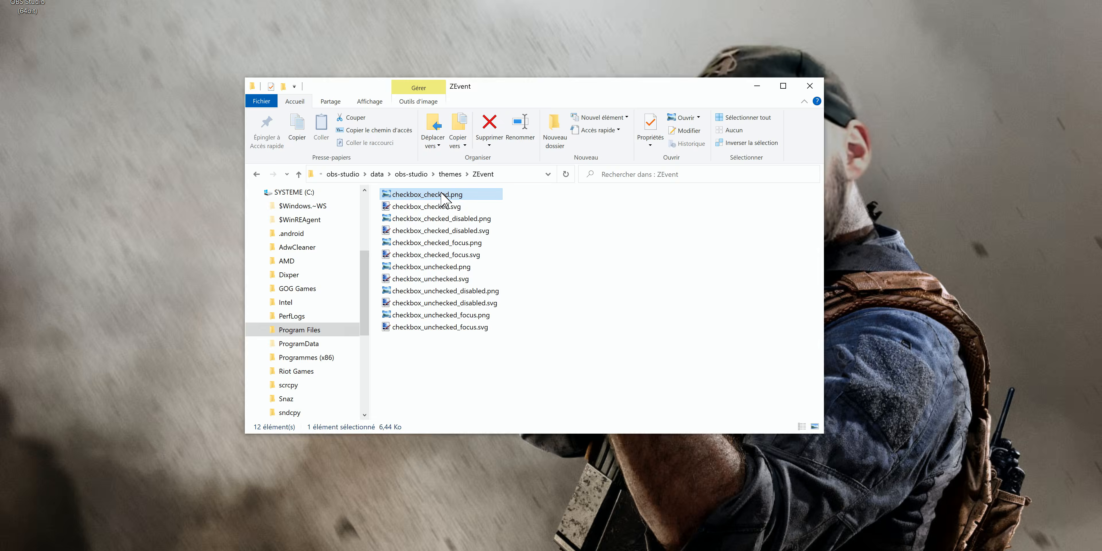
pyautogui.press('Right')
pyautogui.press('Right')
pyautogui.press('Right')
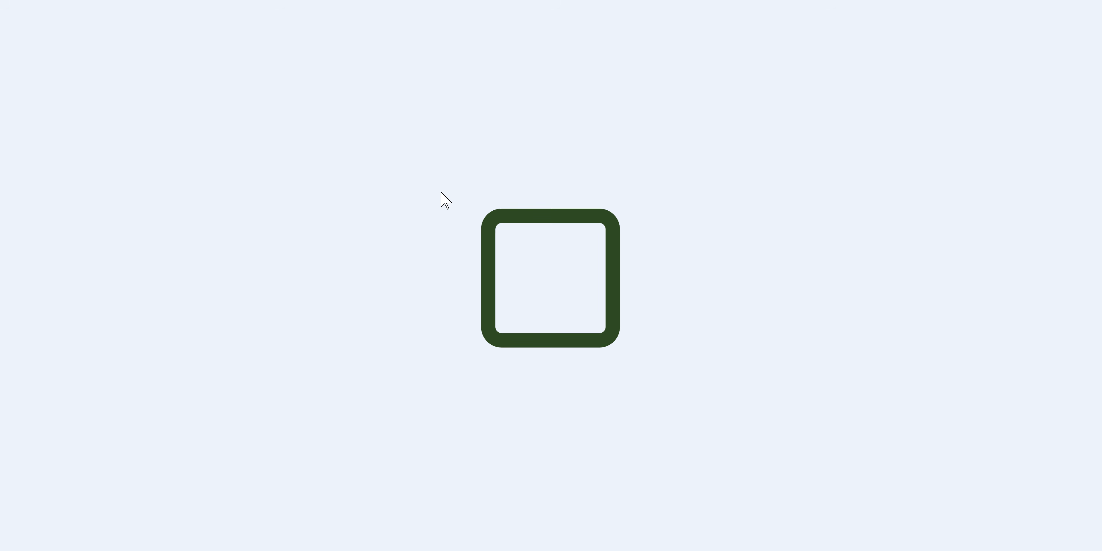
pyautogui.press('Right')
pyautogui.hotkey('alt', 'Tab')
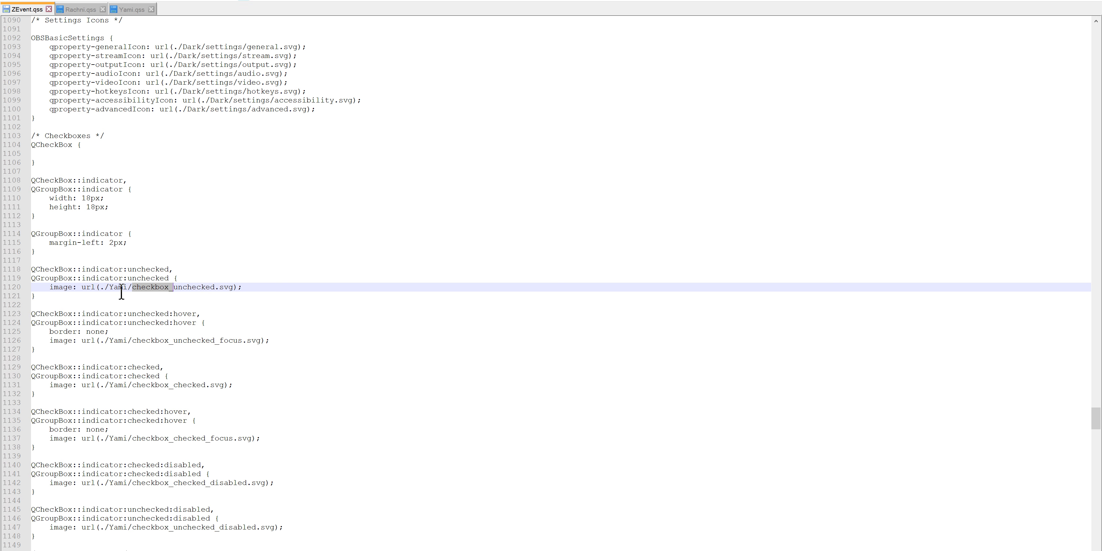
# Set the unchecked checkbox indicator's image path in ZEvent.qss to ./ZEvent/checkbox_unchecked.png.
pyautogui.doubleClick(121, 288)
pyautogui.write('ZEvent')
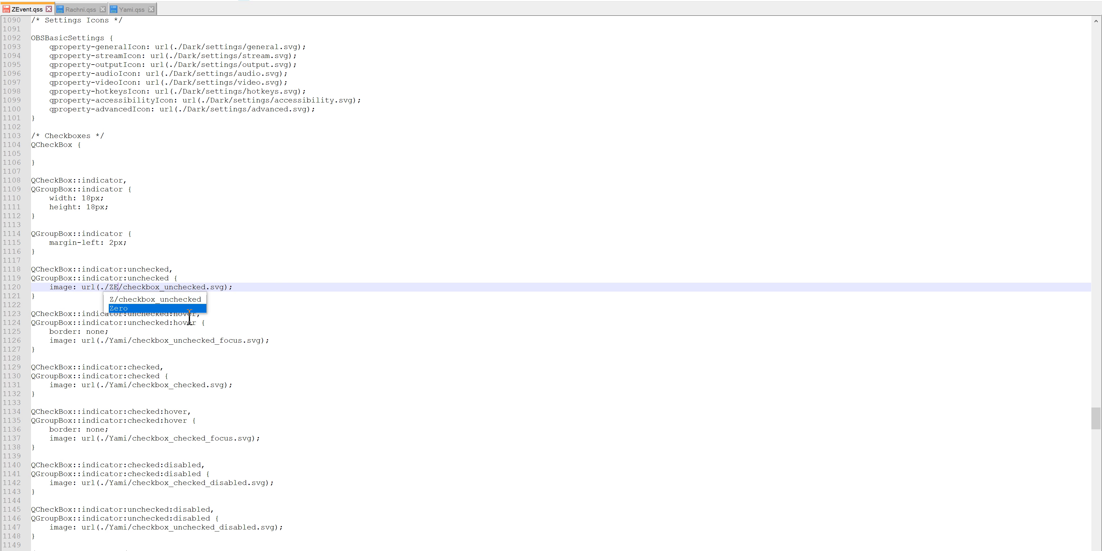
pyautogui.click(213, 287)
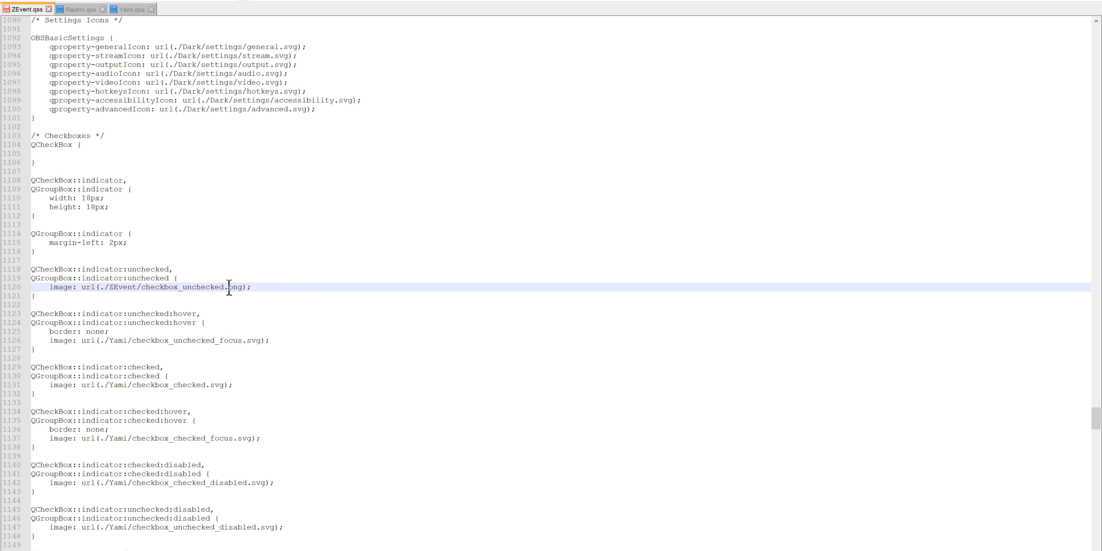
# Change the file extension to png in the remaining checkbox indicator image paths.
pyautogui.doubleClick(254, 342)
pyautogui.hotkey('ctrl', 'v')
pyautogui.doubleClick(218, 385)
pyautogui.hotkey('ctrl', 'v')
pyautogui.doubleClick(245, 439)
pyautogui.write('png')
pyautogui.doubleClick(258, 482)
# Replace the Yami folder with ZEvent in the remaining checkbox indicator image paths.
pyautogui.doubleClick(121, 288)
pyautogui.doubleClick(123, 341)
pyautogui.write('ZEvent')
pyautogui.doubleClick(118, 385)
pyautogui.hotkey('ctrl', 'v')
pyautogui.doubleClick(118, 483)
pyautogui.hotkey('ctrl', 'v')
pyautogui.doubleClick(118, 527)
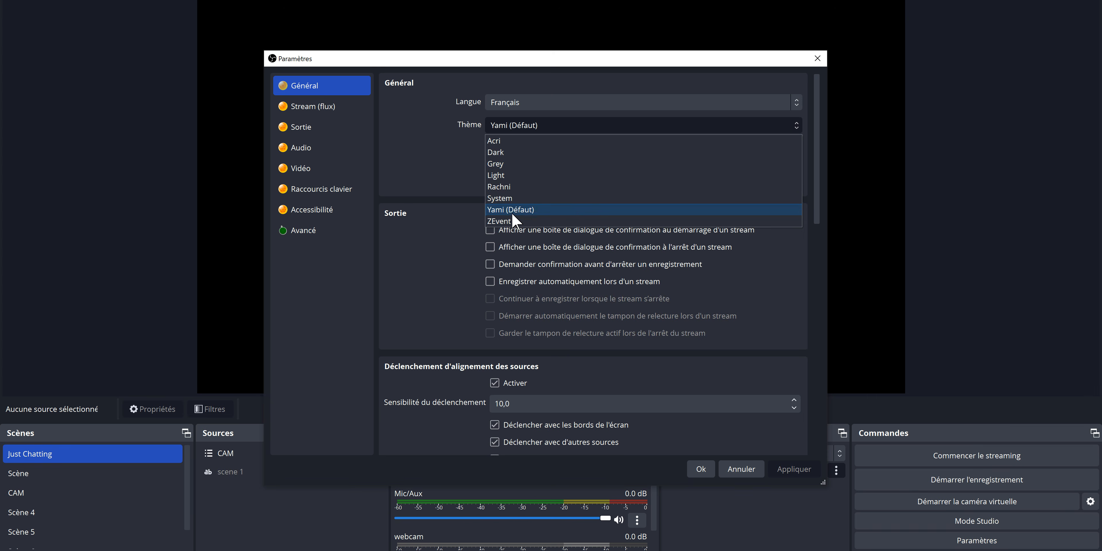
# Load the ZEvent theme in OBS and test the stream start confirmation checkbox by toggling it on and off.
pyautogui.click(512, 213)
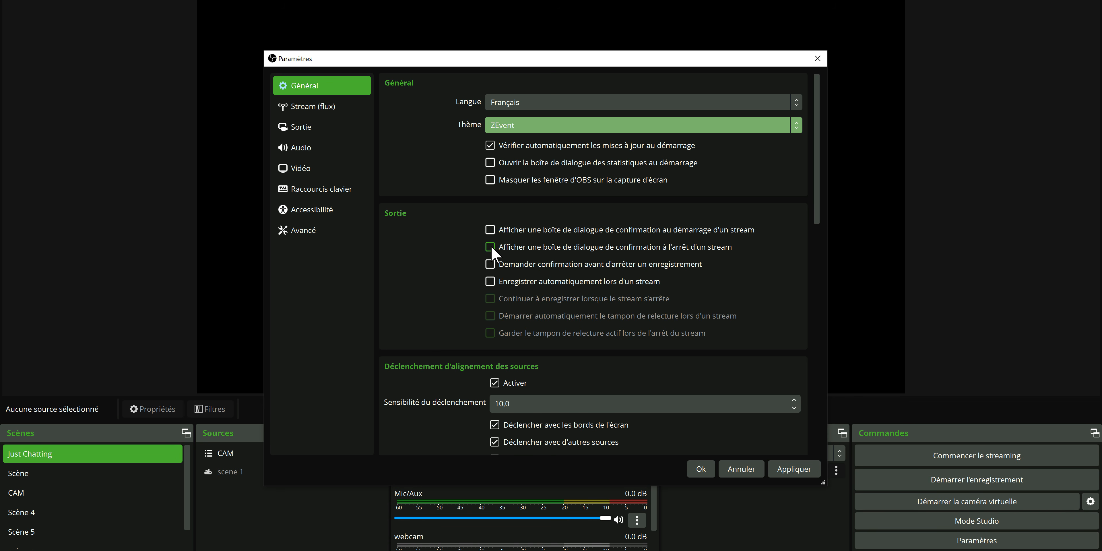
pyautogui.click(490, 231)
pyautogui.click(490, 231)
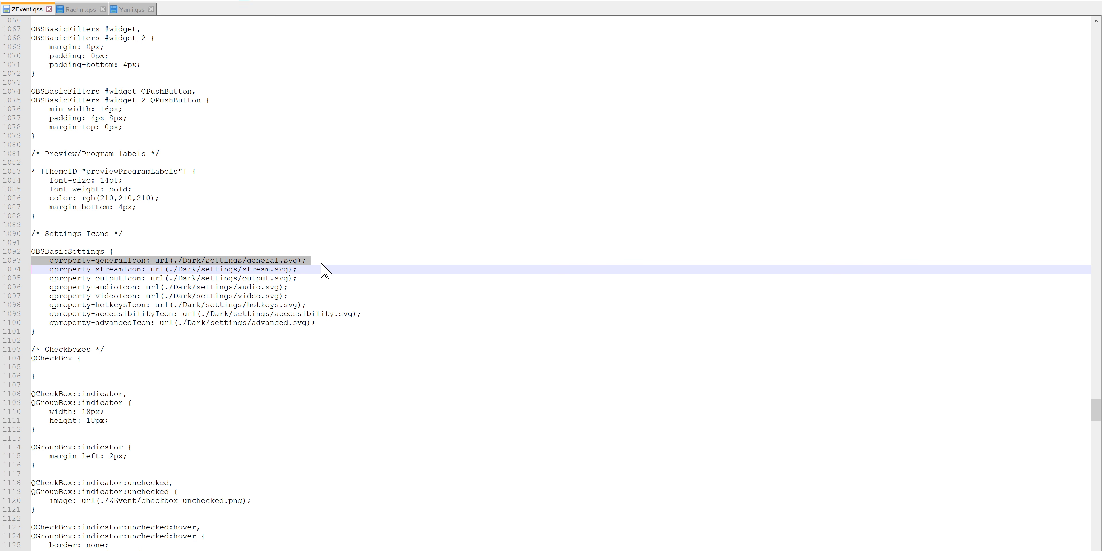
pyautogui.click(312, 271)
pyautogui.moveTo(189, 270); pyautogui.dragTo(200, 270)
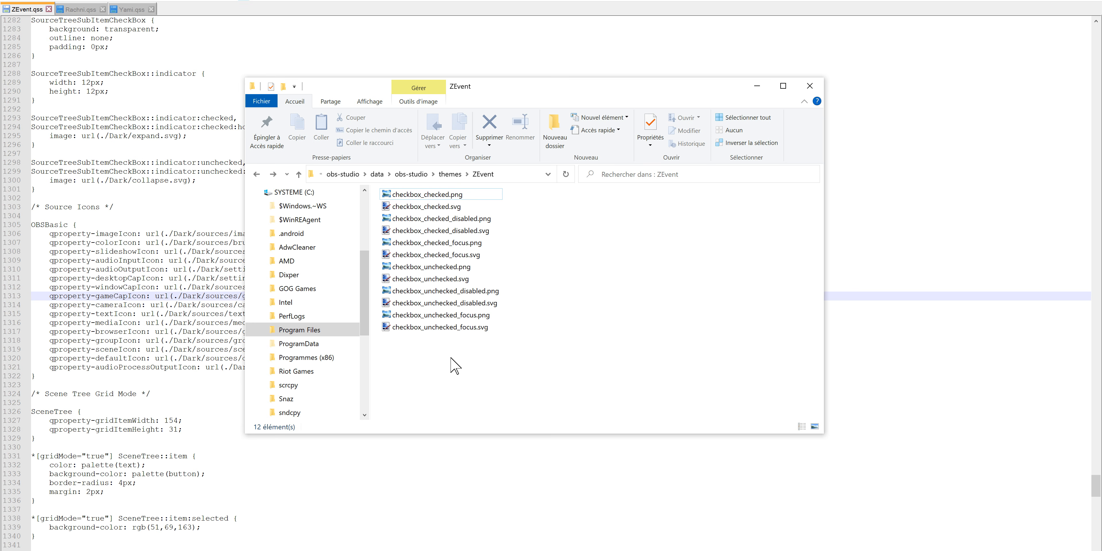
# Create a folder named sources inside the ZEvent theme folder and move alien.png into it.
pyautogui.rightClick(451, 358)
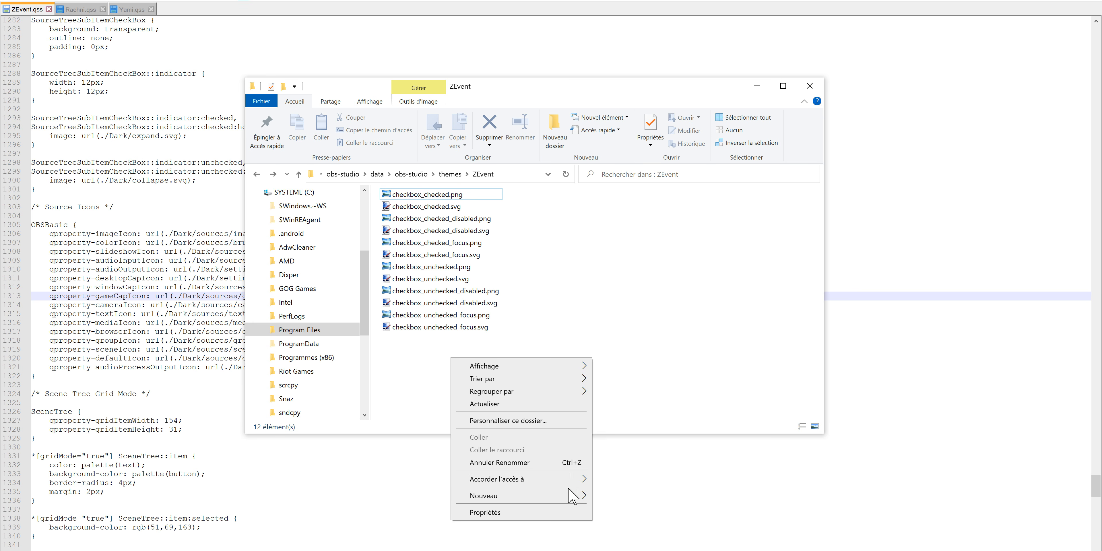
pyautogui.moveTo(574, 493)
pyautogui.click(616, 497)
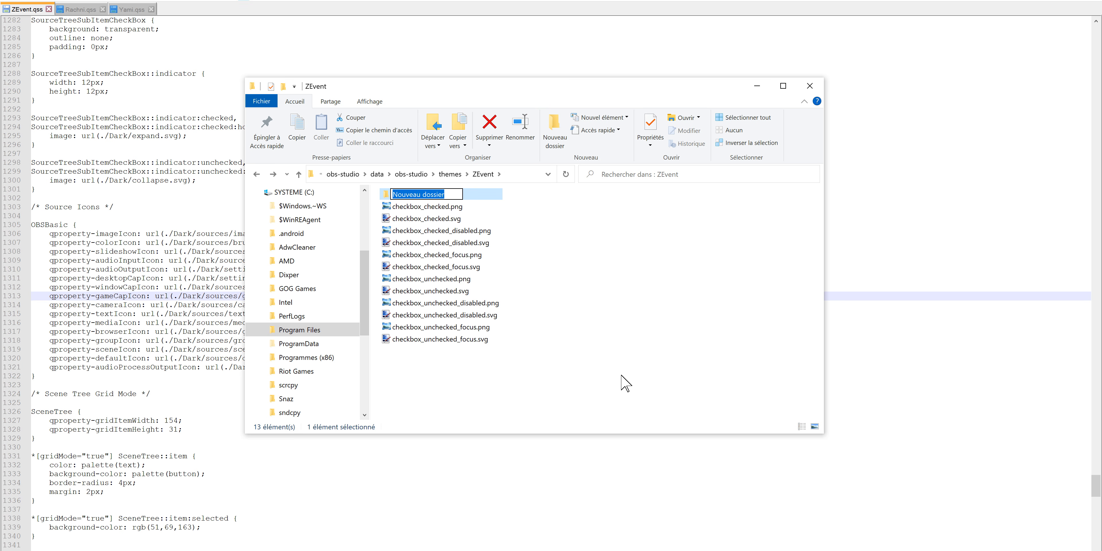
pyautogui.press('Return')
pyautogui.press('Return')
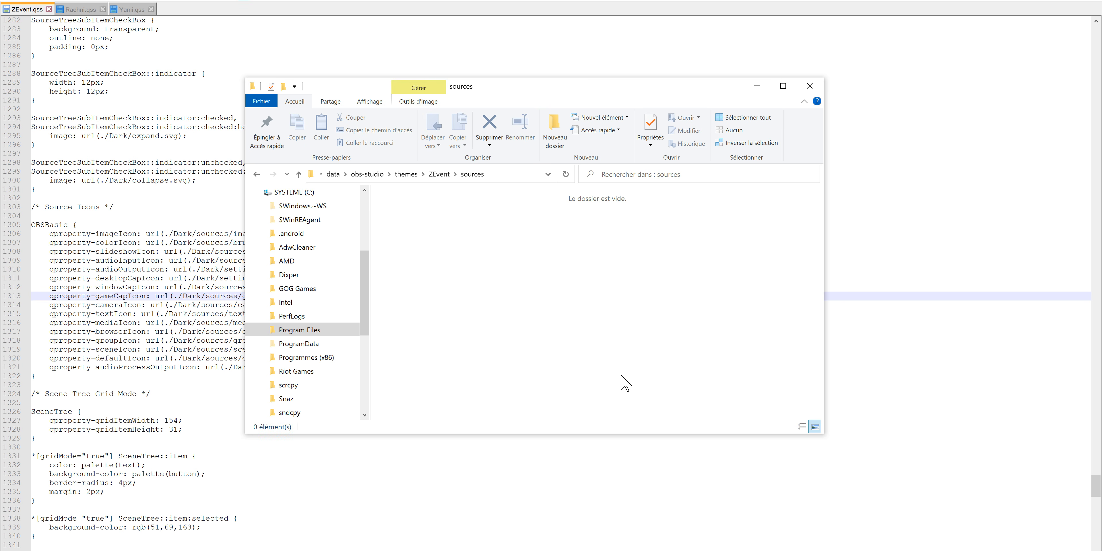
pyautogui.moveTo(452, 440); pyautogui.dragTo(491, 286)
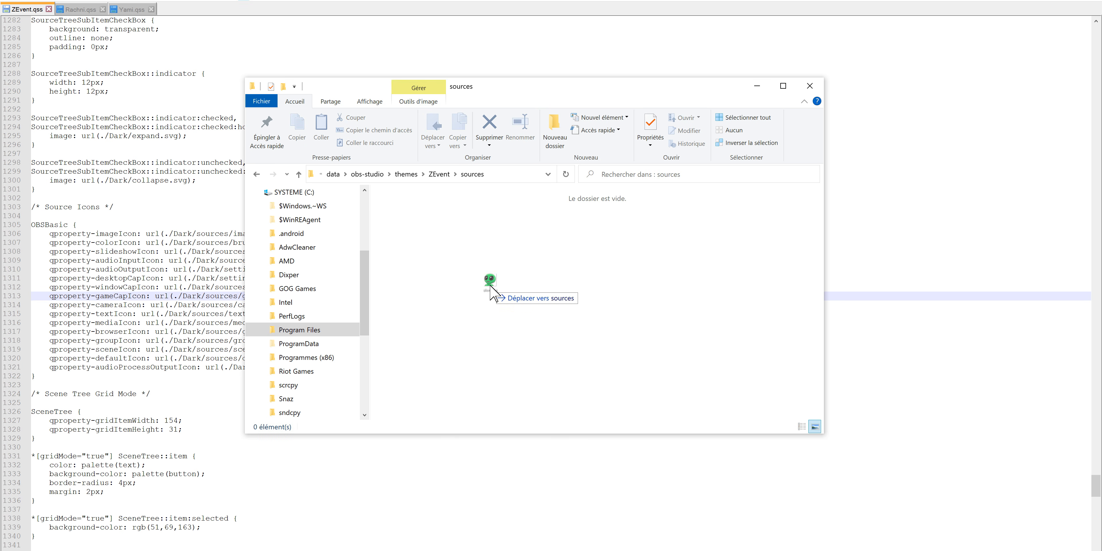
pyautogui.click(512, 278)
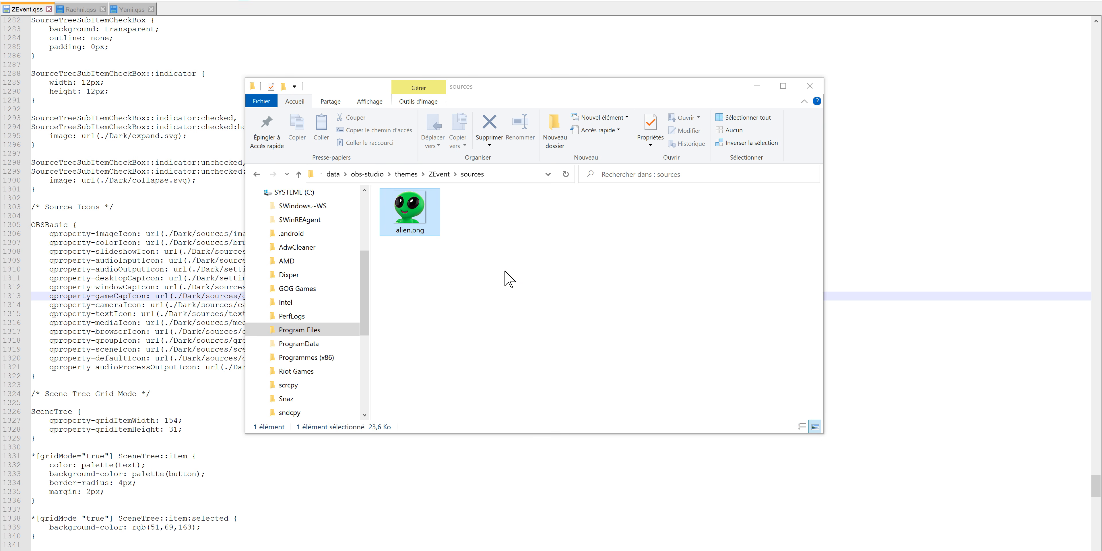
# Set the qproperty-gameCapIcon path in ZEvent.qss to ./ZEvent/sources/alien.png.
pyautogui.doubleClick(193, 296)
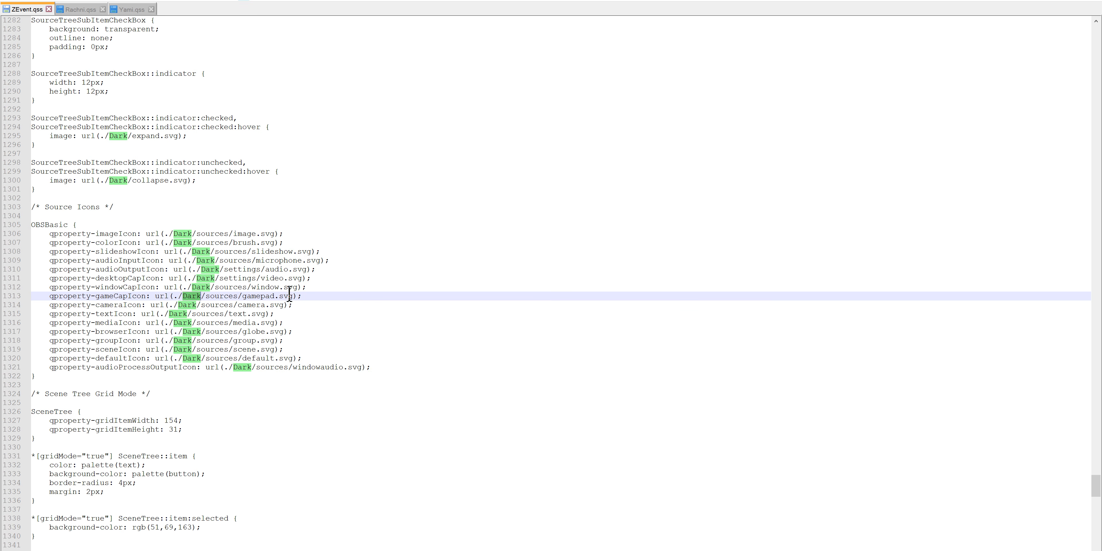
pyautogui.write('ZEvent')
pyautogui.doubleClick(269, 295)
pyautogui.write('alien')
pyautogui.write('pn')
pyautogui.click(310, 295)
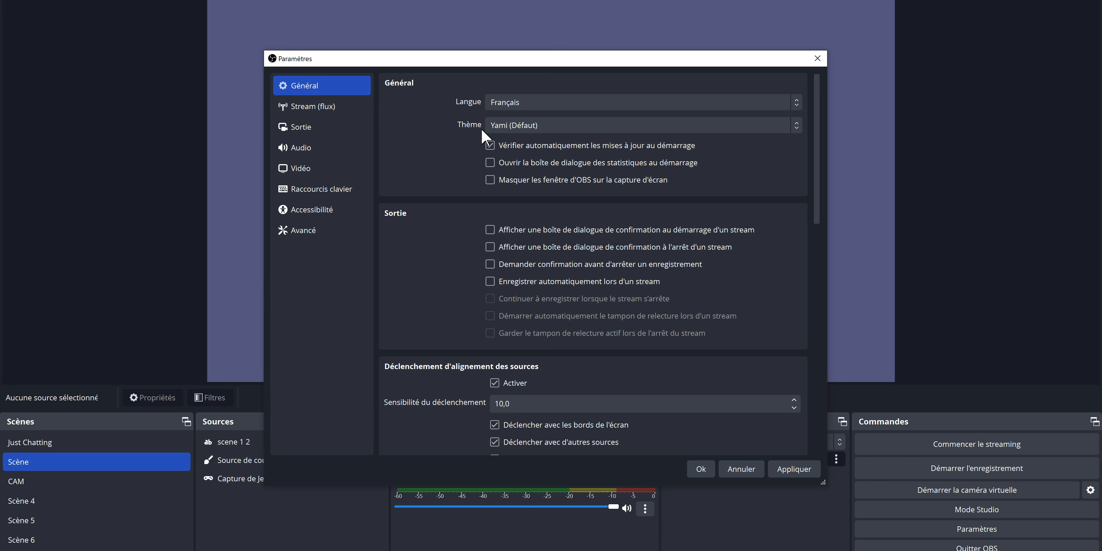
# Select the ZEvent theme in the OBS general settings, apply it and close the settings.
pyautogui.click(506, 126)
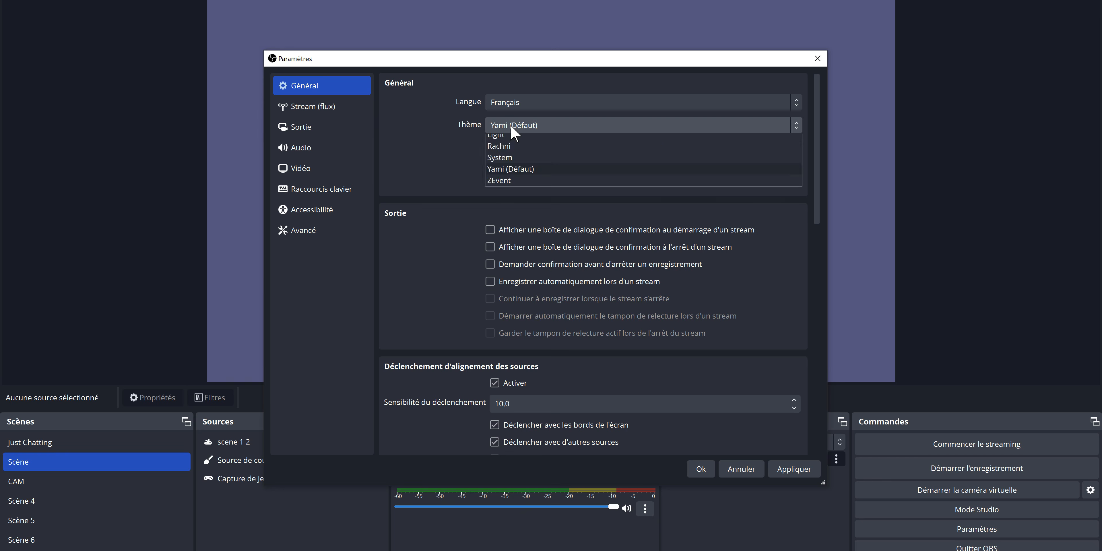
pyautogui.click(518, 226)
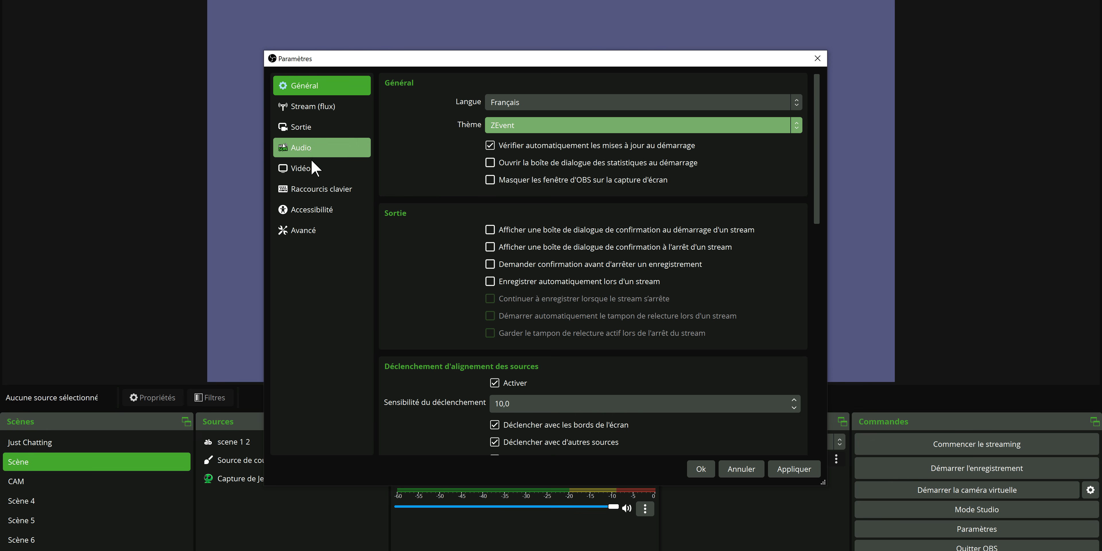
pyautogui.click(794, 469)
pyautogui.click(741, 469)
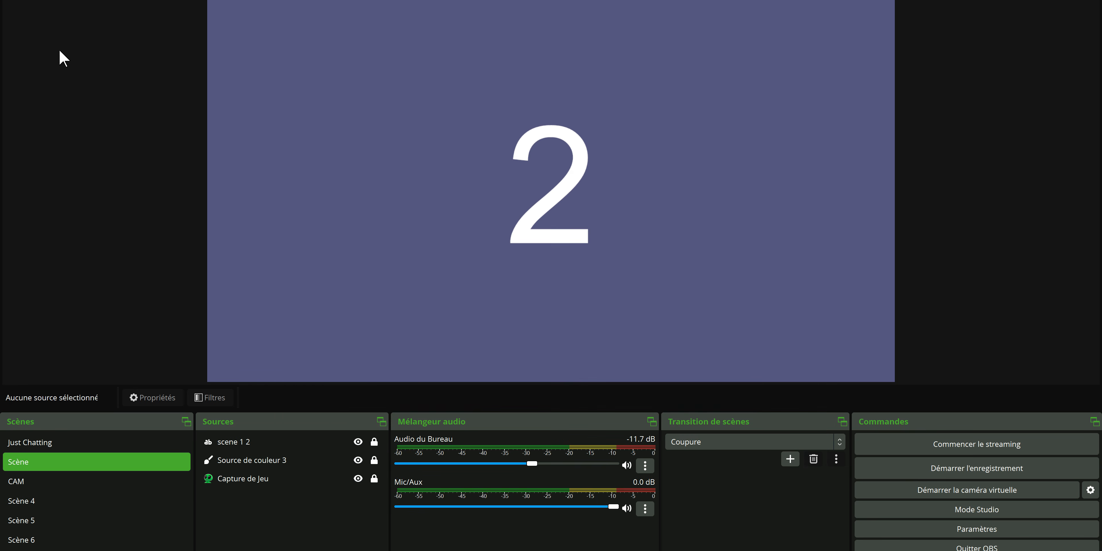
# Examine the ZEvent theme's styling across the OBS menus, Studio Mode, the virtual camera button and the settings window.
pyautogui.click(22, 27)
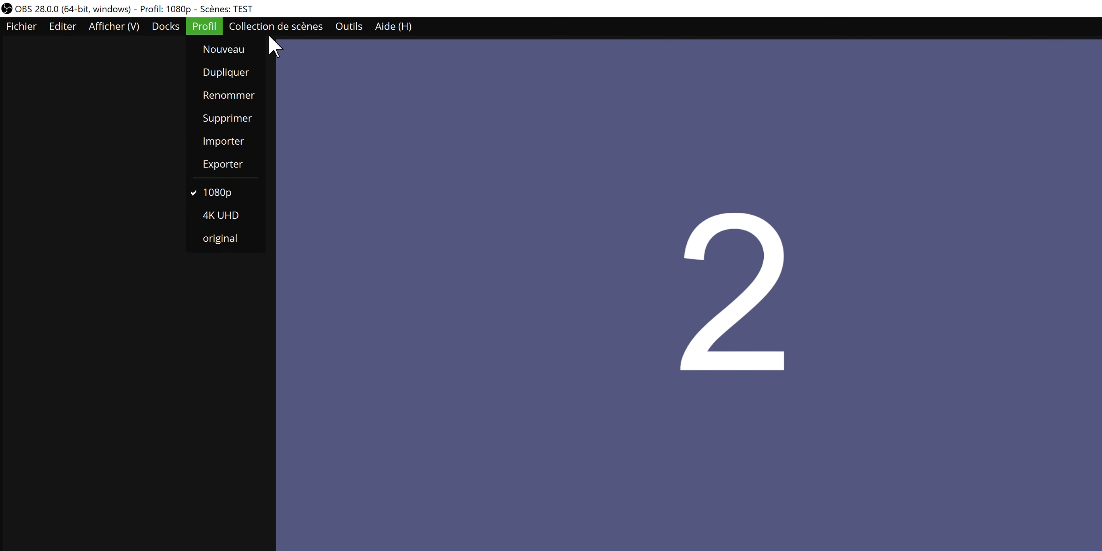
pyautogui.moveTo(275, 27)
pyautogui.click(234, 405)
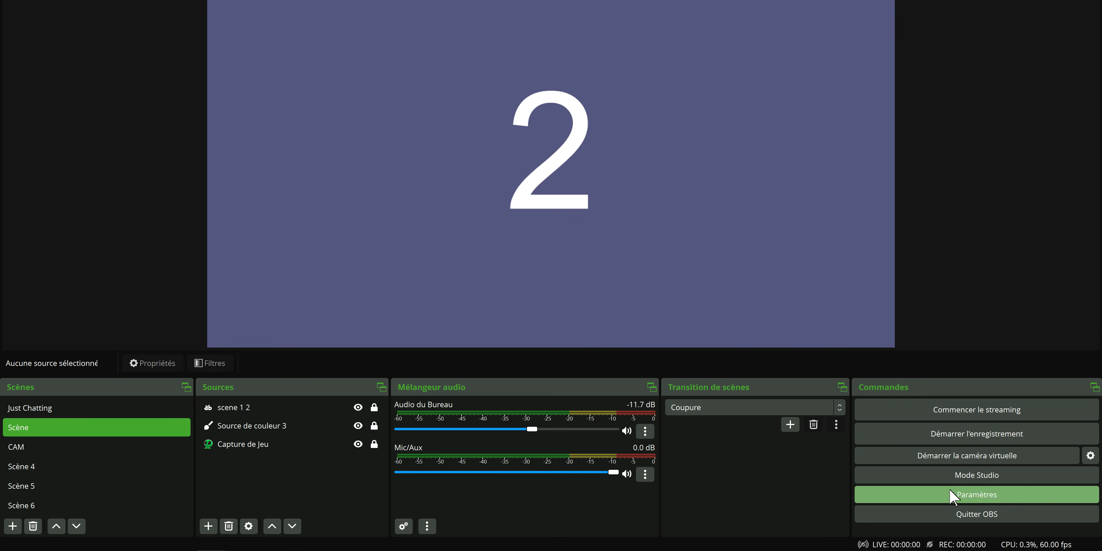
pyautogui.click(886, 479)
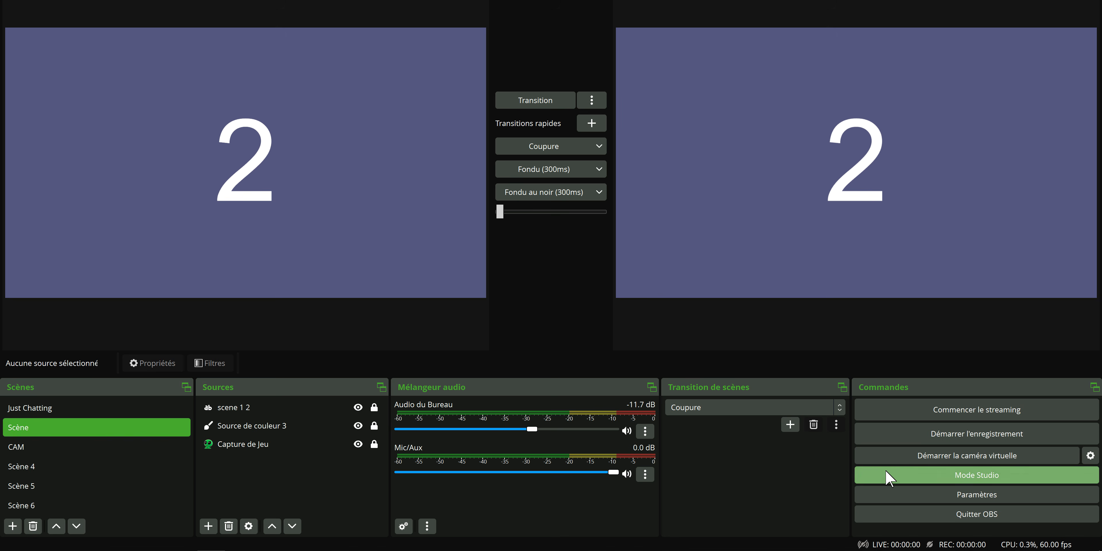
pyautogui.click(865, 476)
pyautogui.click(898, 463)
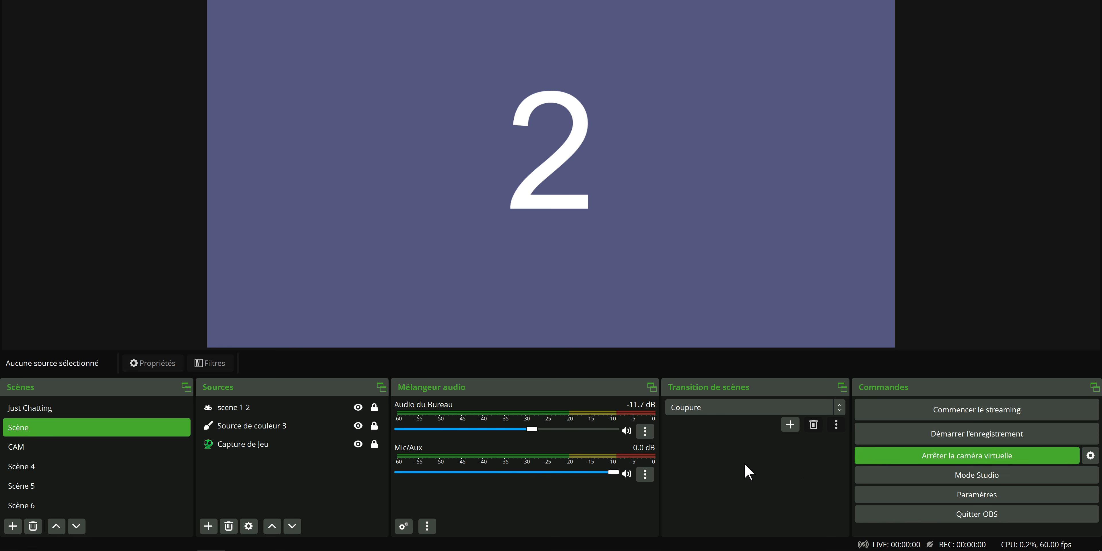
pyautogui.click(955, 494)
pyautogui.click(367, 94)
pyautogui.click(471, 73)
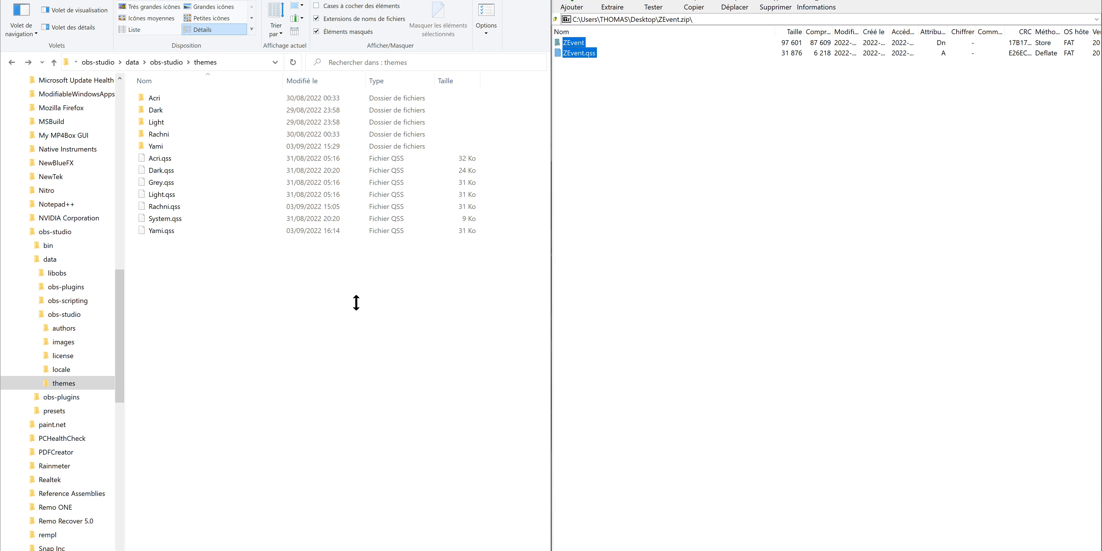
# Copy the ZEvent folder and ZEvent.qss from ZEvent.zip into the obs-studio data themes folder.
pyautogui.click(515, 295)
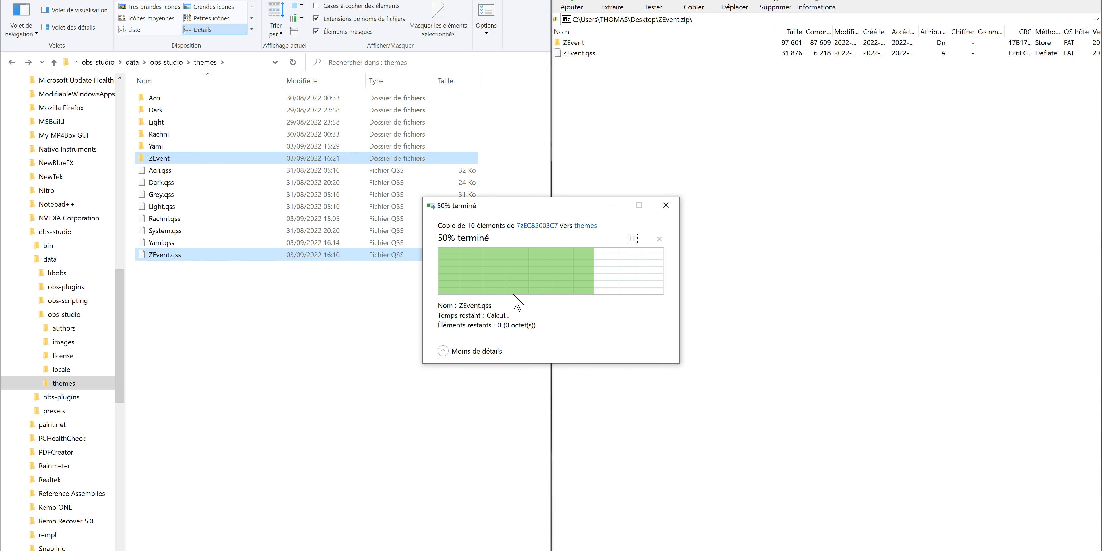
pyautogui.click(273, 303)
pyautogui.click(232, 63)
pyautogui.click(169, 62)
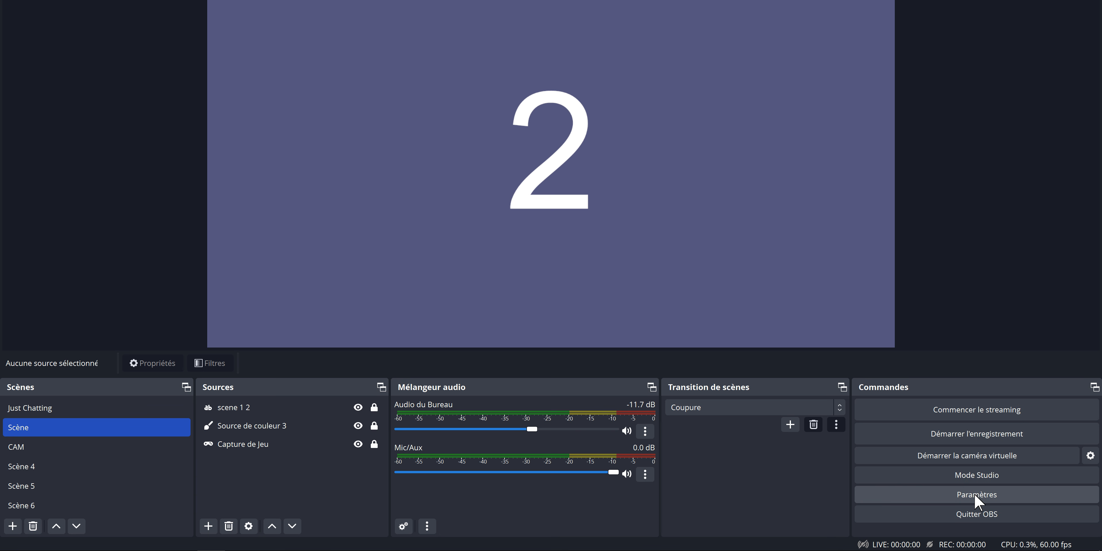
# Switch to OBS, set the general theme to the newly installed ZEvent, apply it and close the settings.
pyautogui.click(977, 496)
pyautogui.click(521, 91)
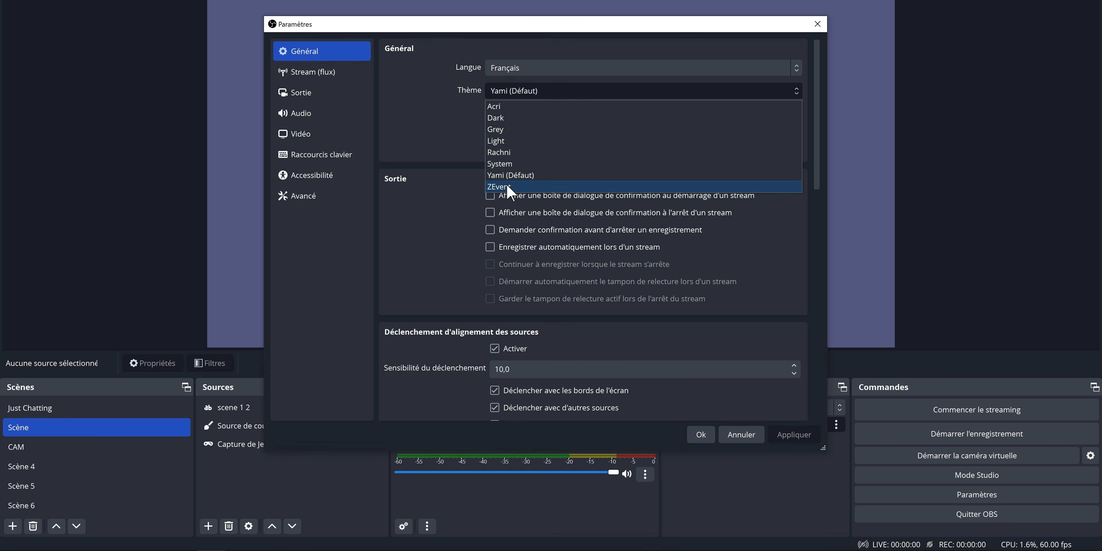
pyautogui.click(498, 182)
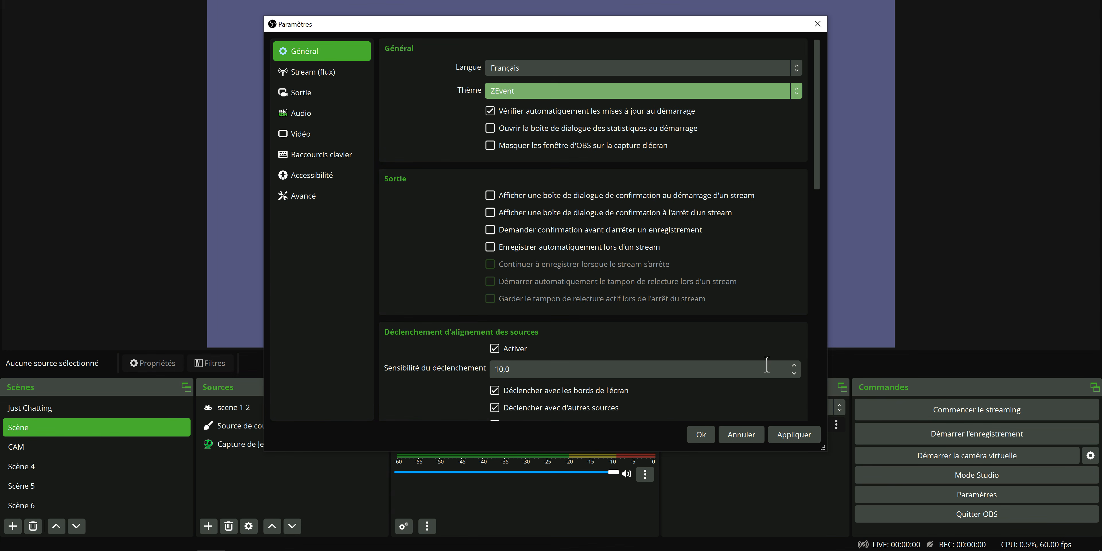
pyautogui.click(793, 434)
pyautogui.click(701, 435)
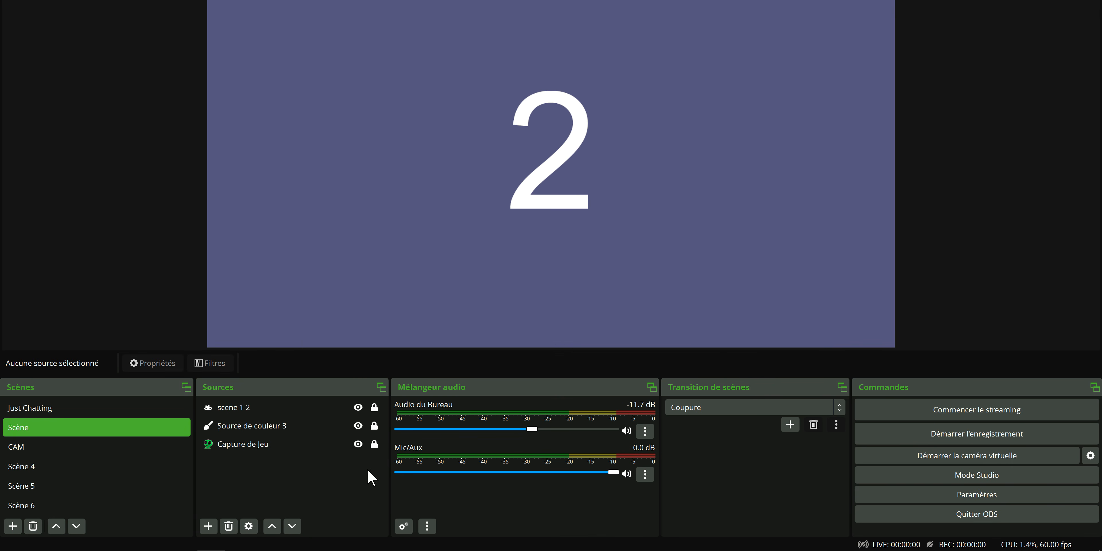